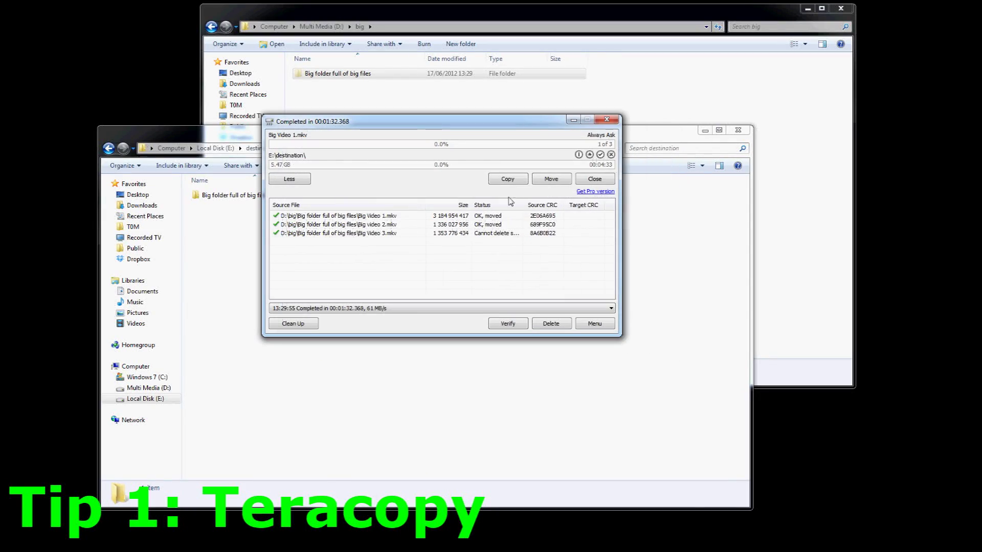
Step: Verify the moved videos so all three files show matching source and target CRCs with 0 errors
left_click(550, 218)
left_click(584, 224)
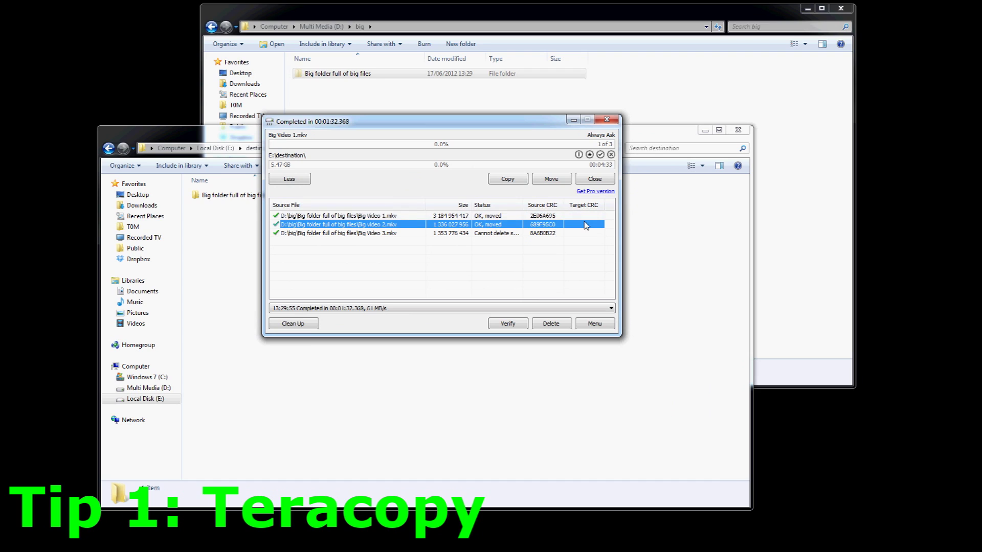
left_click(656, 491)
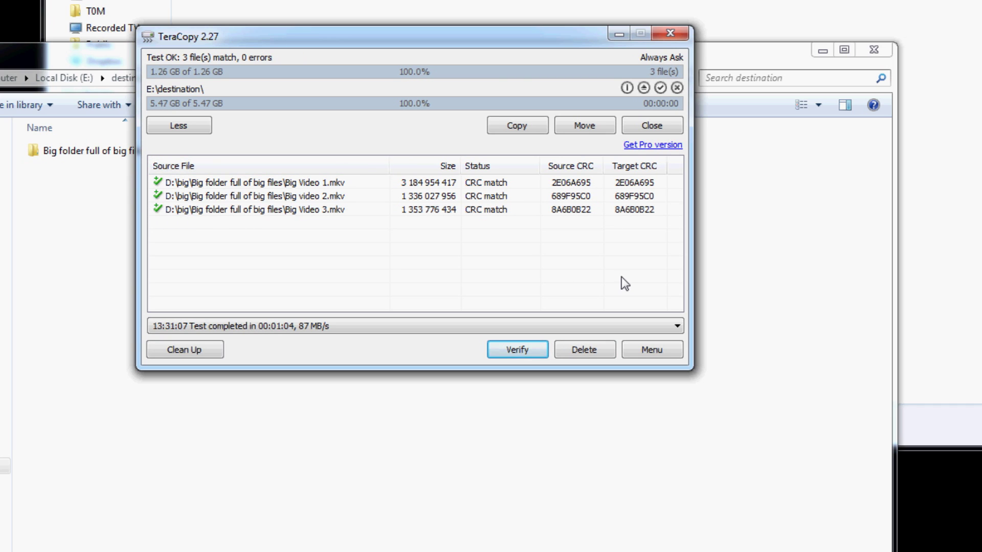
left_click(655, 351)
Step: In TeraCopy Preferences, set the progress bar colour to bright green
left_click(733, 448)
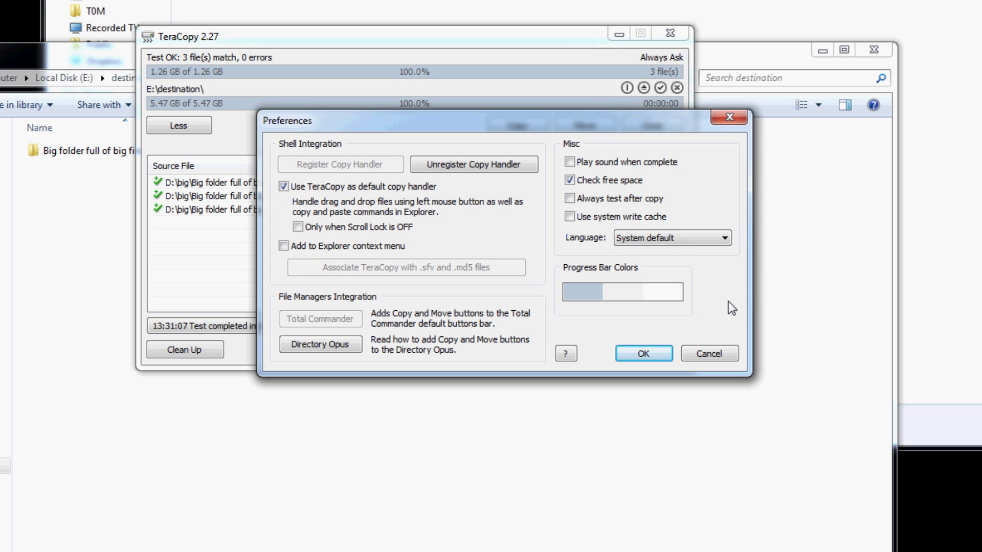
left_click(625, 291)
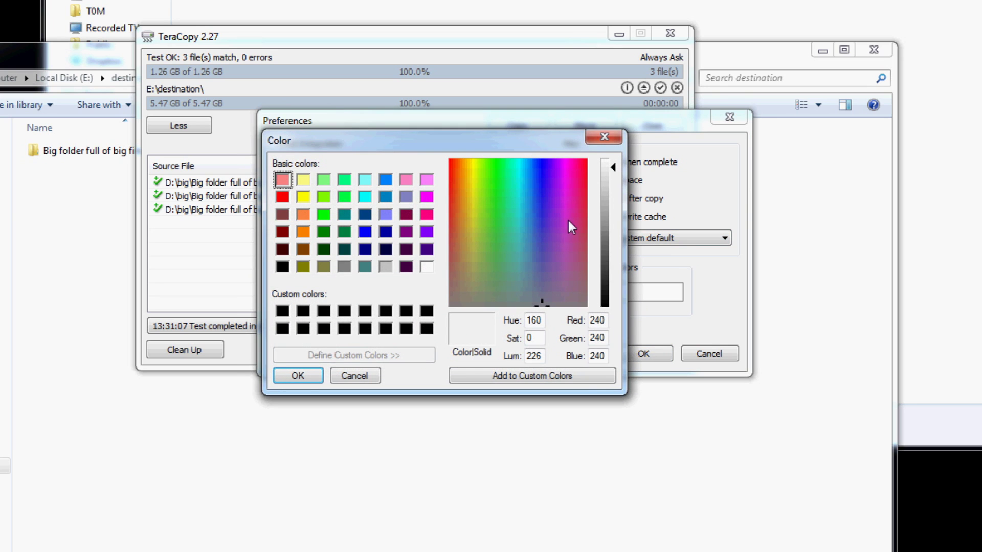
left_click(604, 137)
left_click(583, 297)
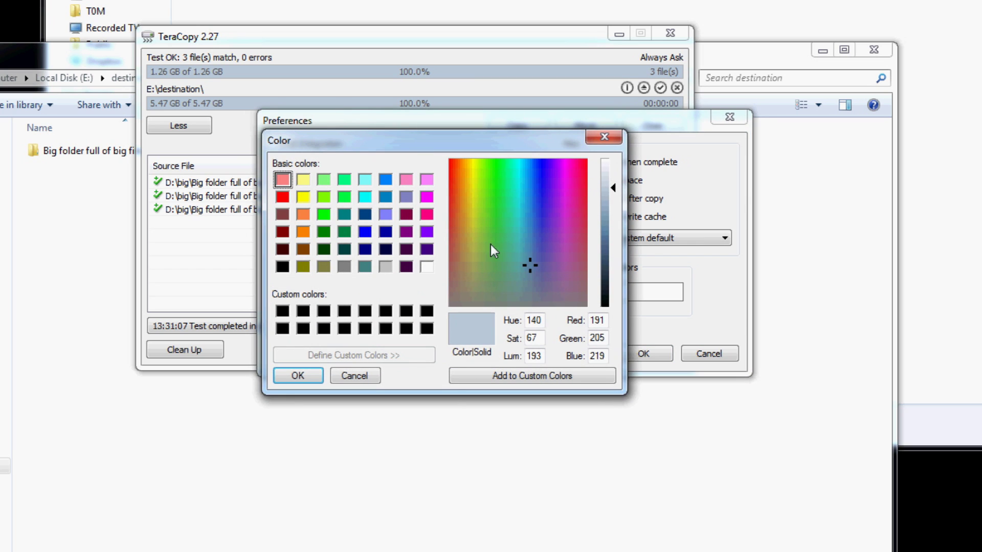
left_click(503, 169)
left_click(327, 212)
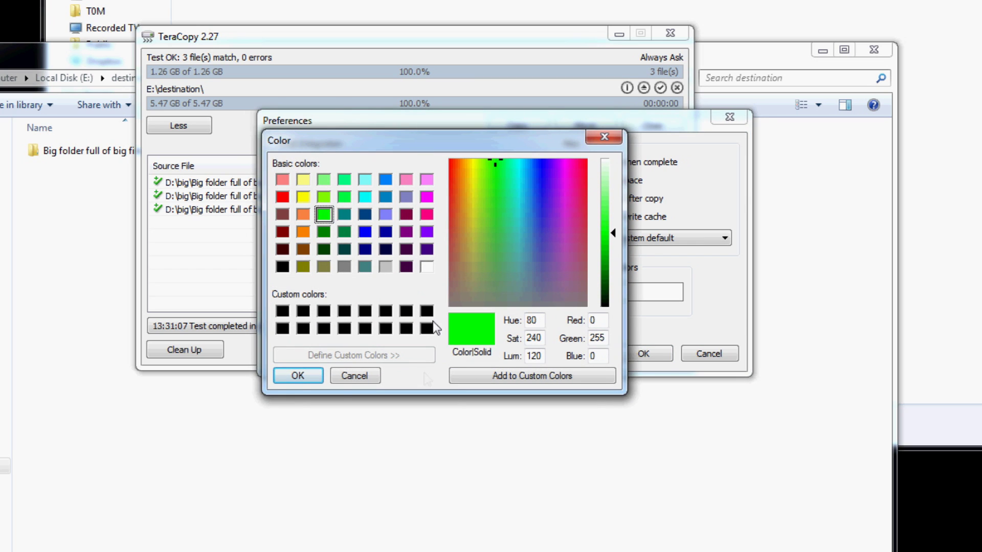
left_click(298, 377)
Step: Set TeraCopy's second progress bar colour to red
left_click_drag(553, 121, 496, 140)
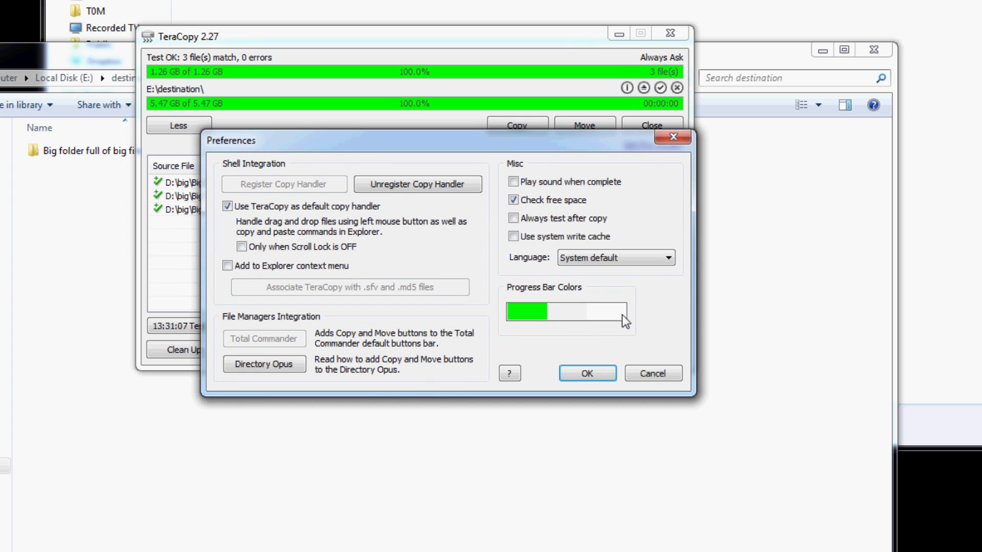
left_click(604, 316)
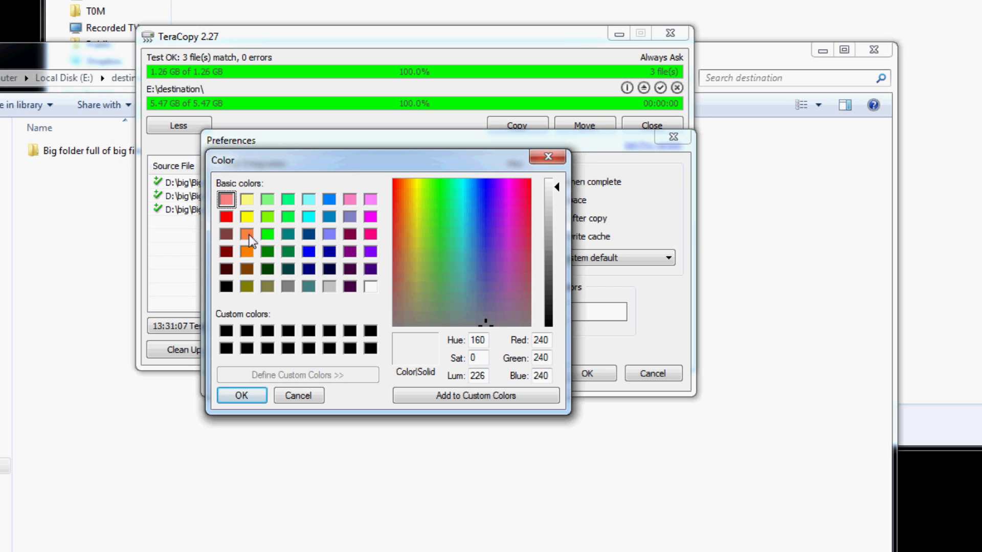
left_click(226, 217)
left_click(241, 396)
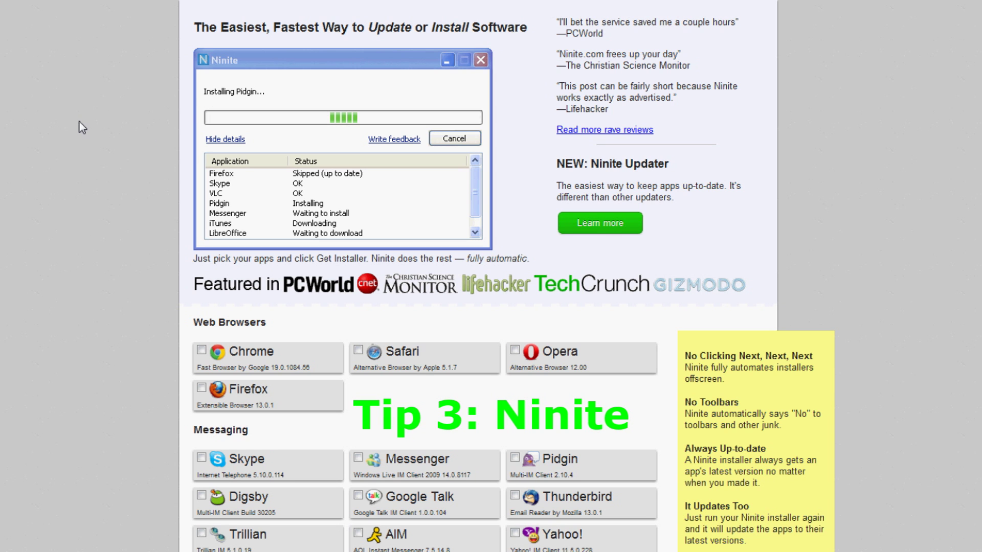
Step: Tick Chrome, Skype, Yahoo!, VLC and K-Lite Codecs, leaving iTunes unticked
scroll(170, 121, "down", 1)
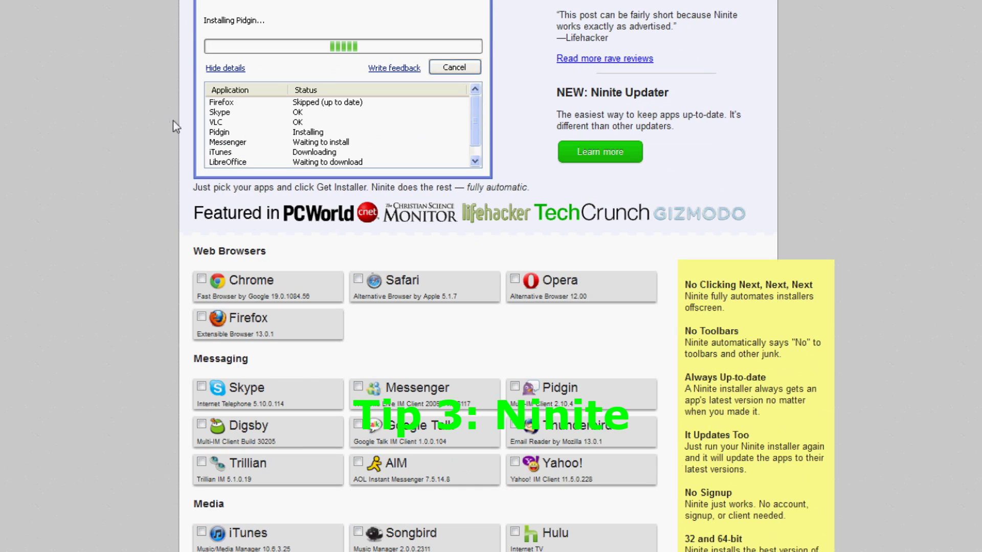
left_click(203, 288)
scroll(431, 318, "down", 2)
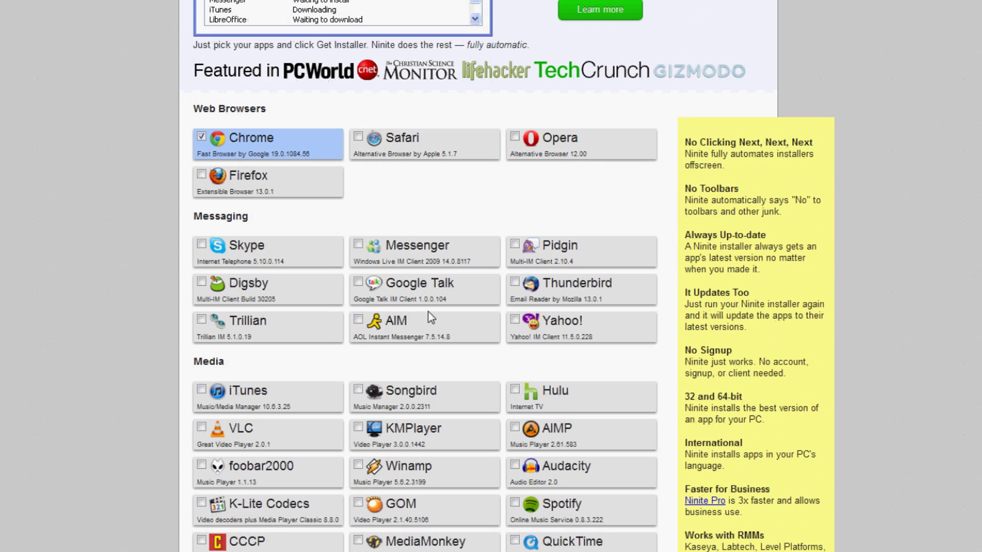
left_click(280, 258)
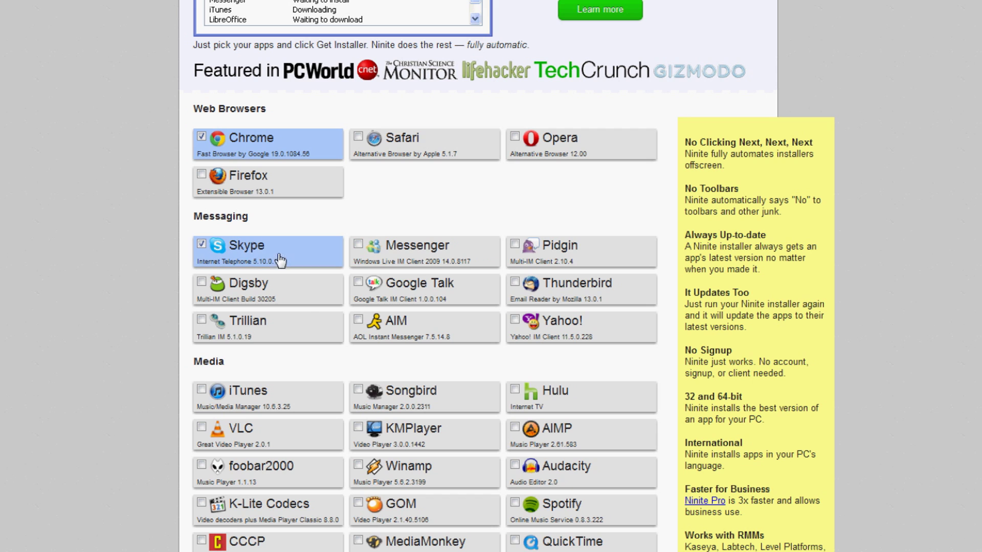
left_click(575, 326)
scroll(587, 363, "down", 3)
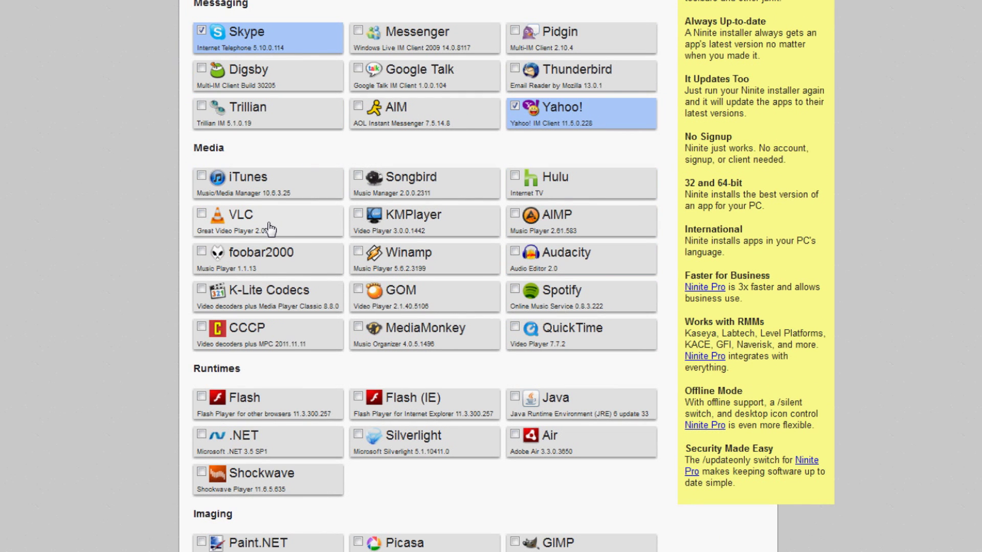
left_click(270, 230)
left_click(315, 194)
left_click(325, 305)
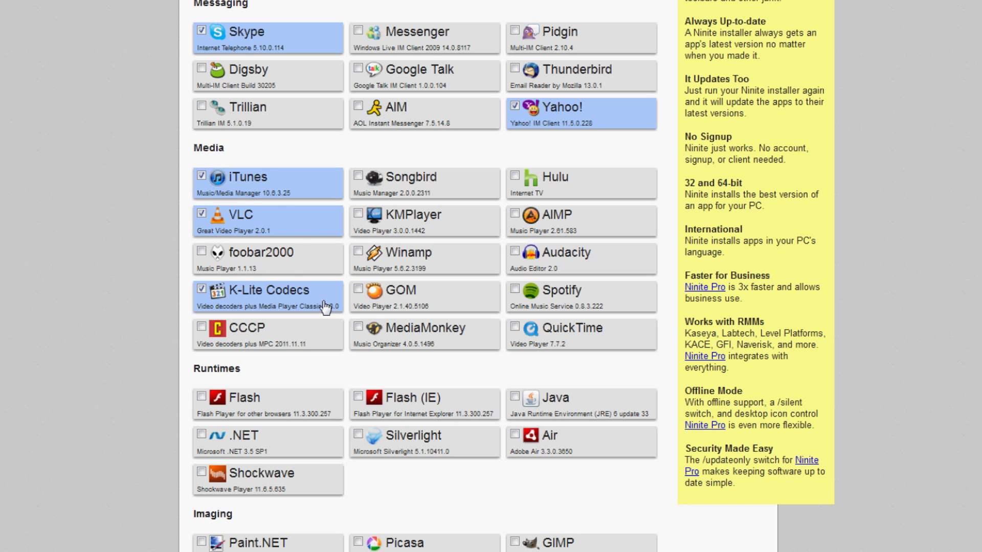
left_click(293, 187)
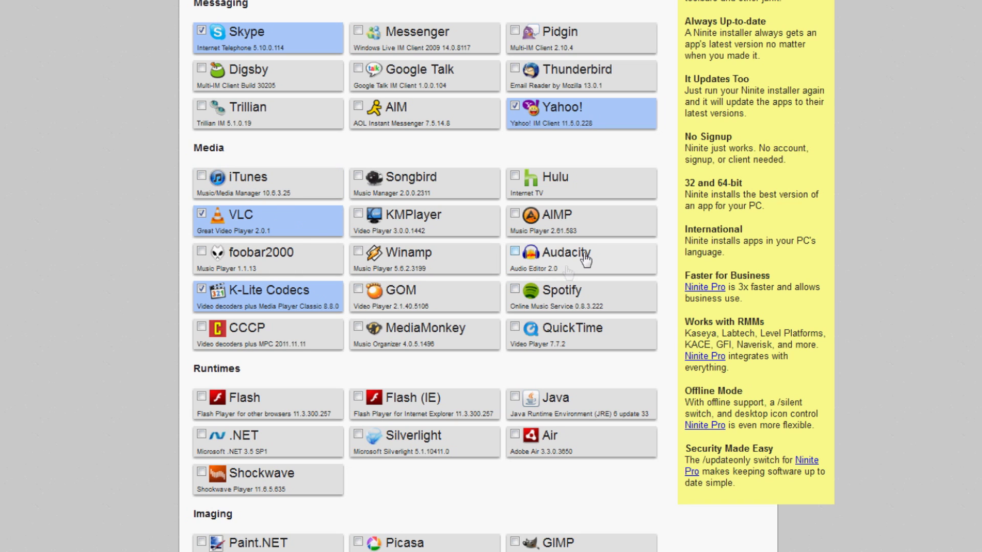
Step: Tick the Flash, Java, Air, Silverlight, .NET and Shockwave runtimes
scroll(543, 339, "down", 2)
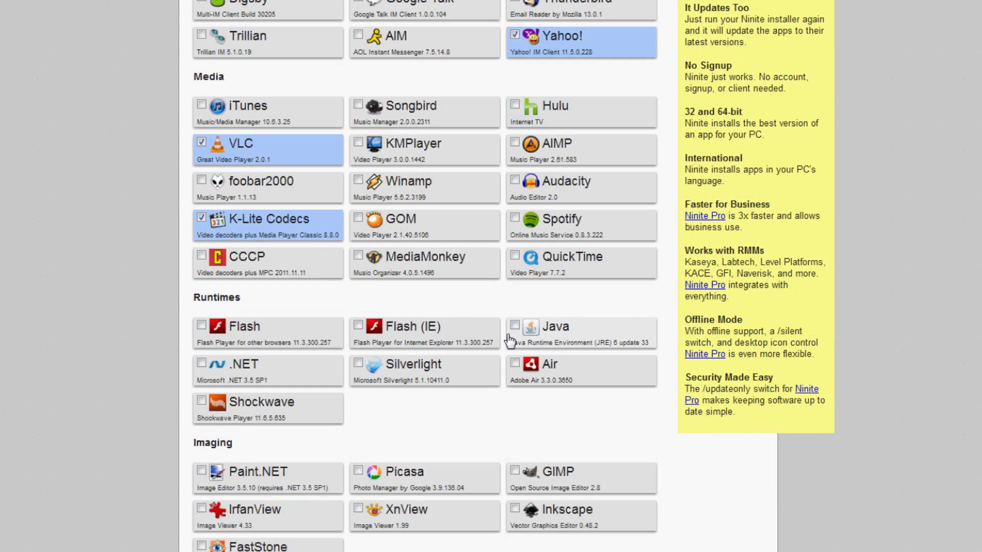
left_click(319, 272)
left_click(598, 273)
left_click(540, 306)
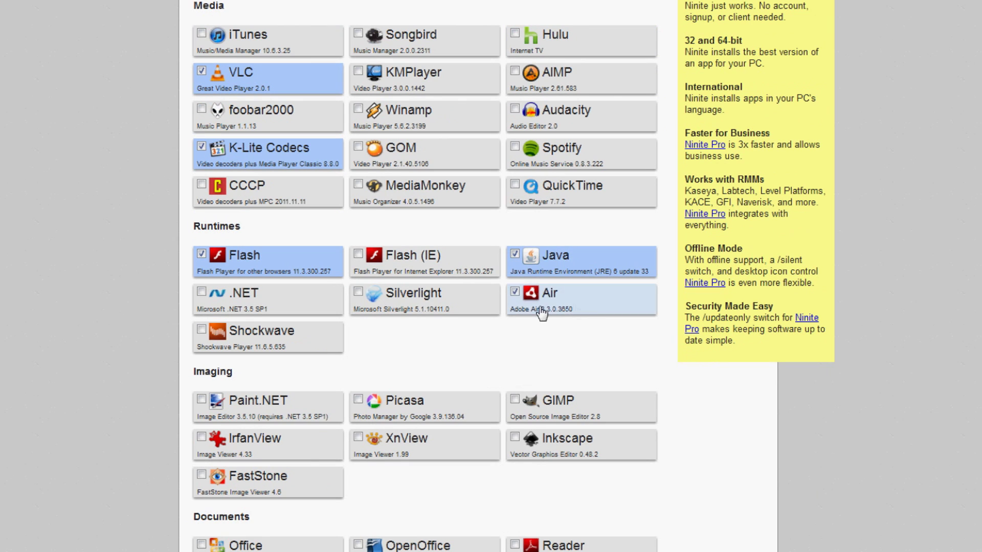
left_click(391, 309)
left_click(261, 307)
left_click(277, 338)
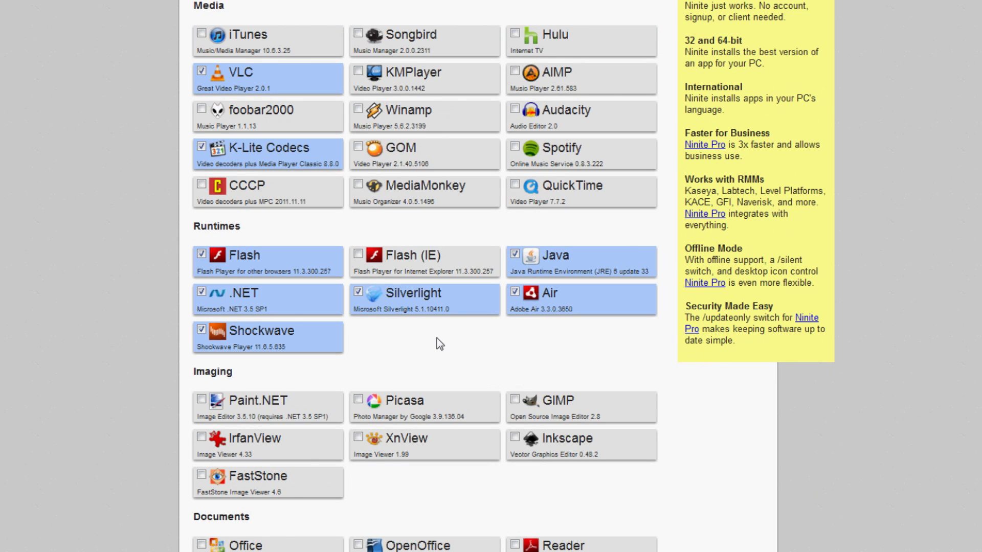
scroll(438, 340, "down", 3)
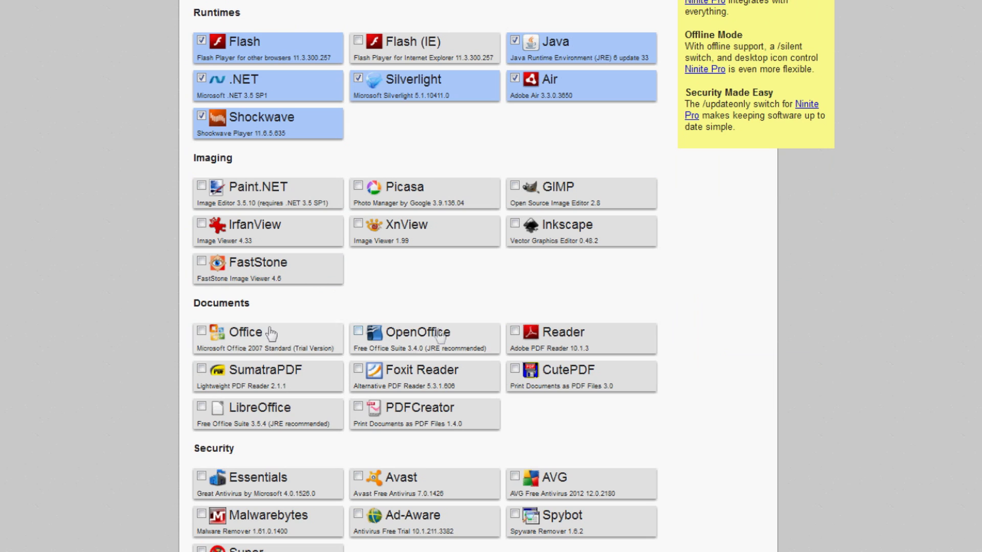
Step: Tick Reader, Malwarebytes, AVG, Dropbox, Steam and Google Earth
left_click(554, 350)
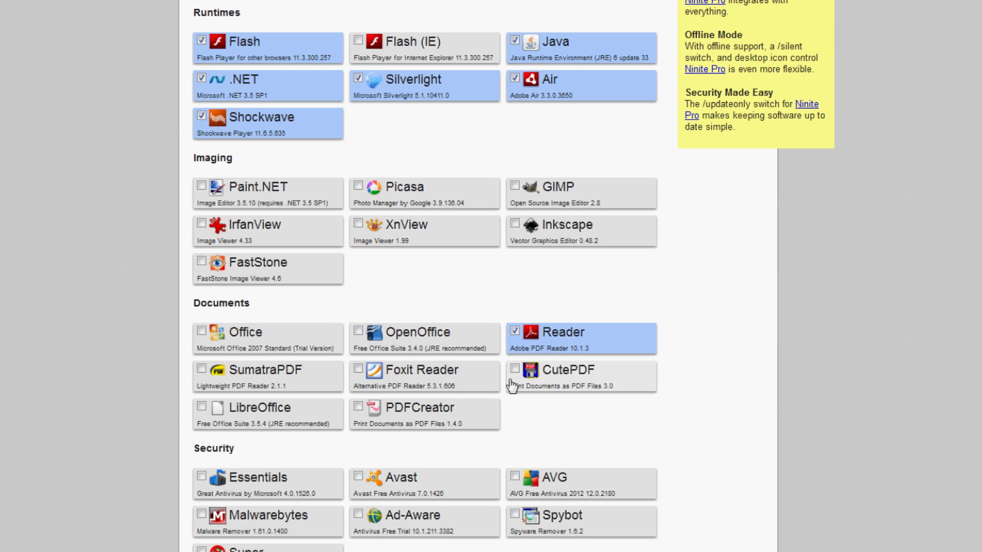
scroll(304, 400, "down", 2)
left_click(300, 384)
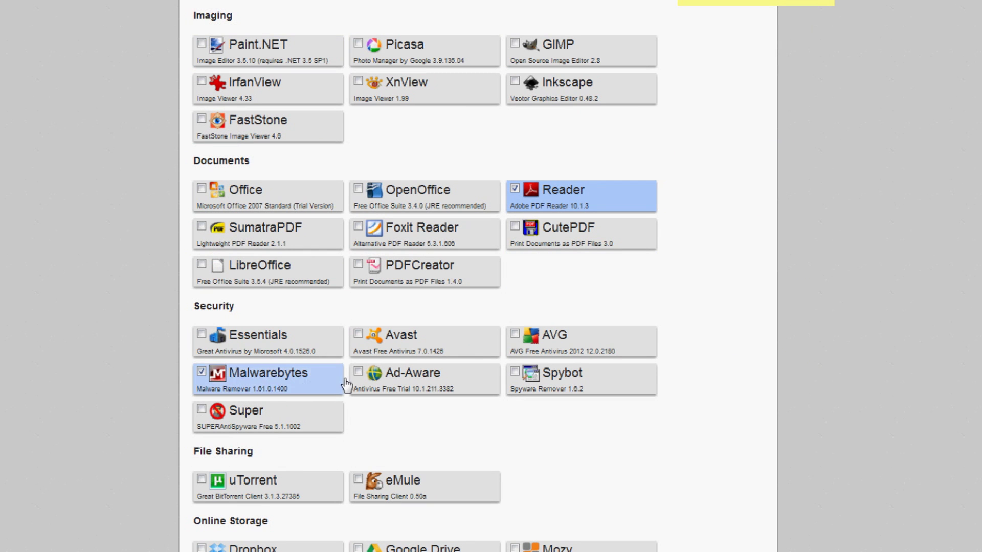
left_click(563, 345)
scroll(549, 345, "down", 1)
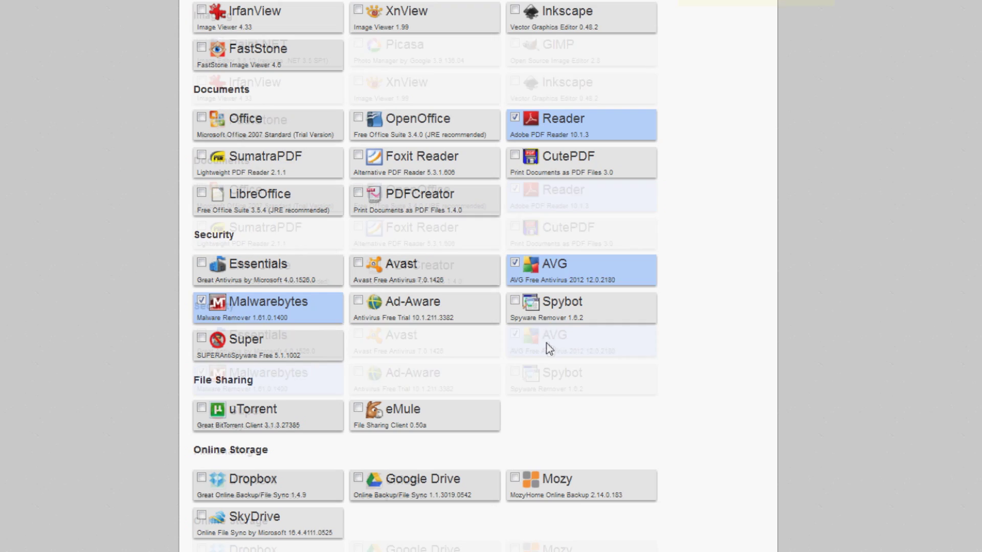
scroll(547, 348, "down", 1)
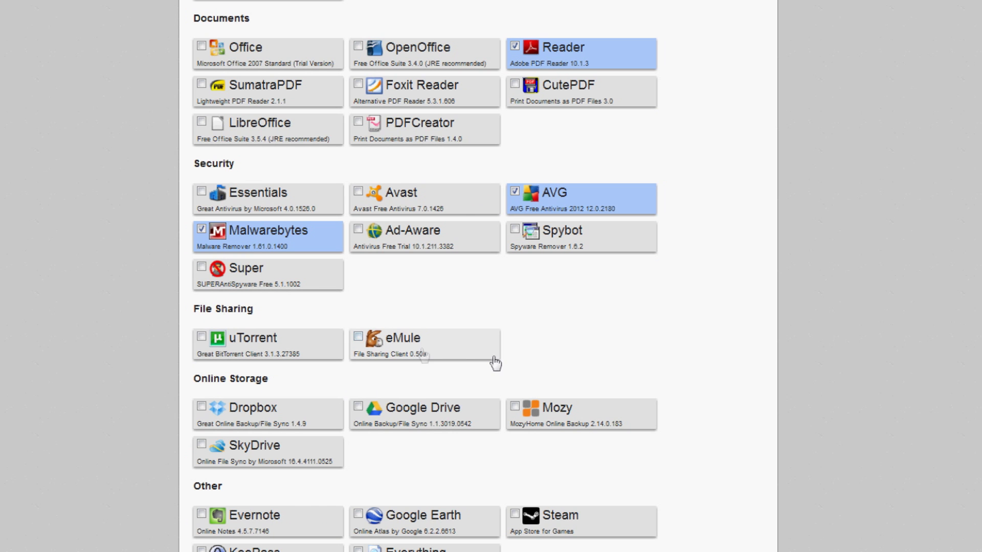
scroll(495, 363, "down", 2)
left_click(298, 285)
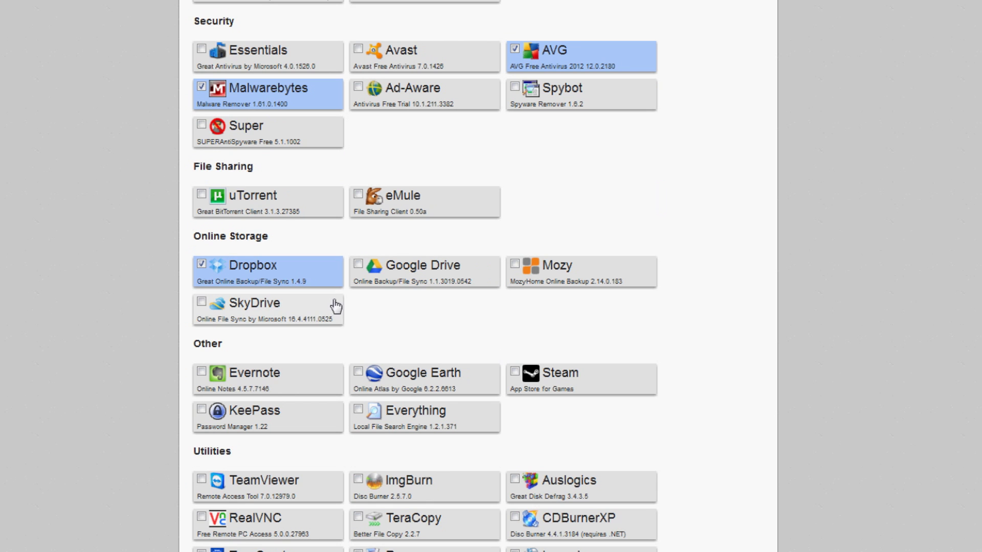
scroll(393, 318, "down", 1)
left_click(542, 321)
left_click(438, 326)
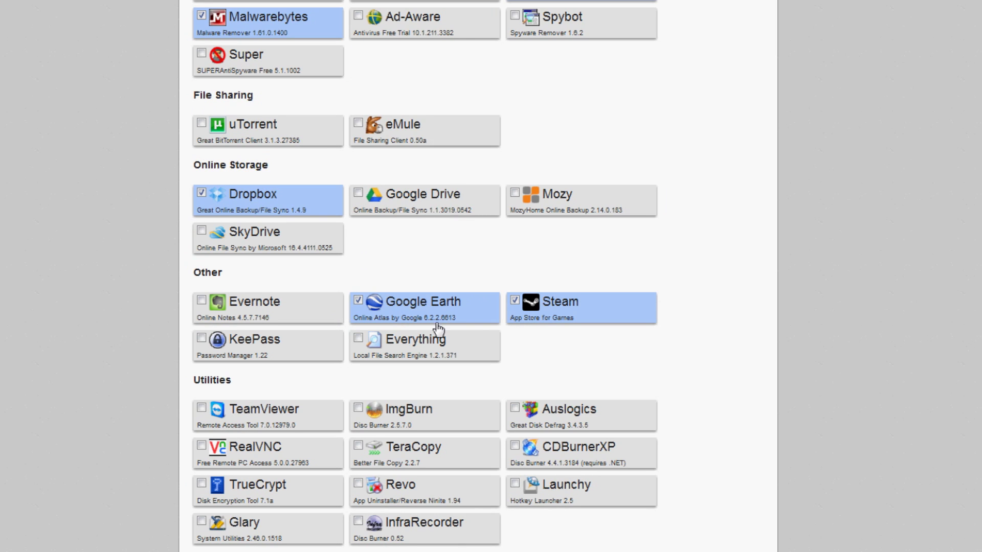
Step: Tick TeraCopy, Notepad++, PuTTY and WinSCP, then get the custom installer download
scroll(340, 329, "down", 2)
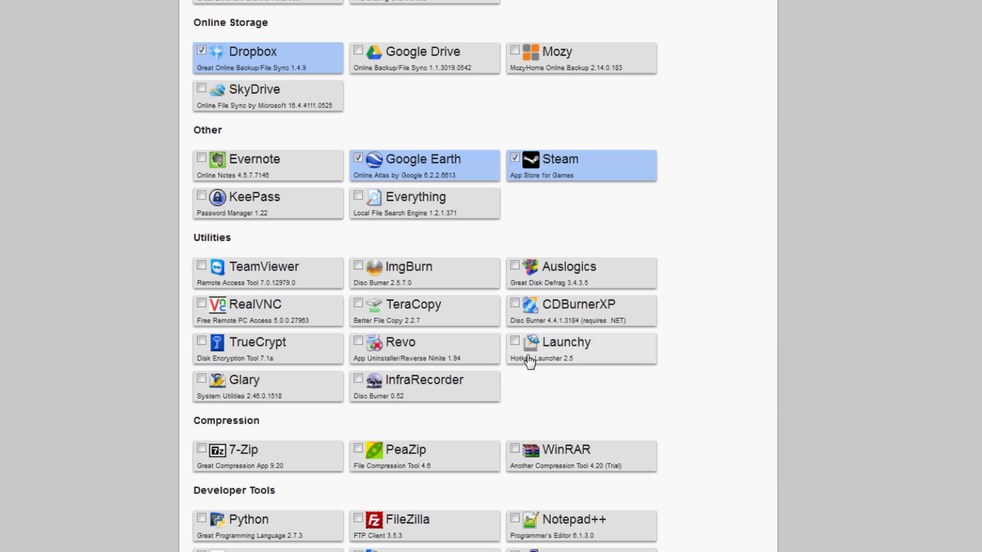
left_click(459, 318)
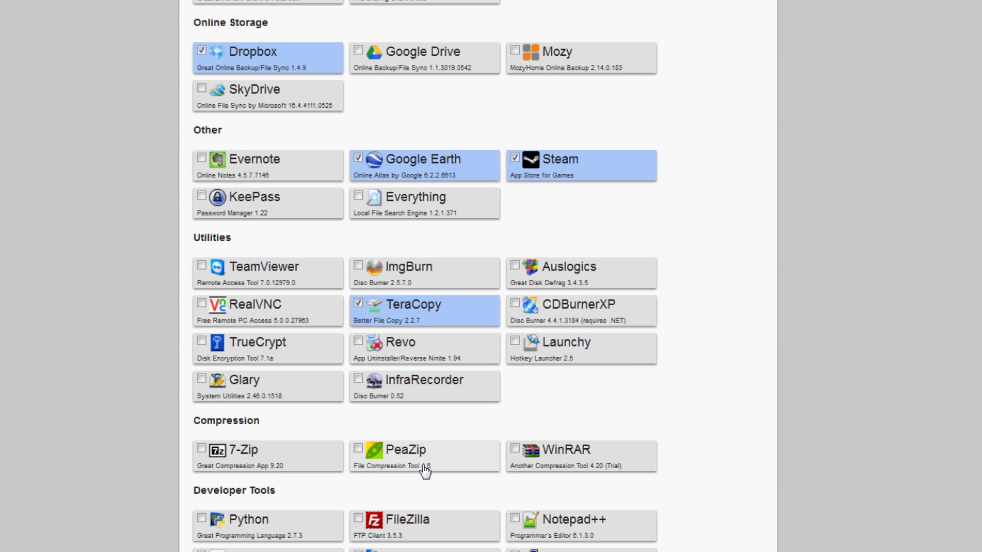
left_click(611, 539)
scroll(616, 476, "down", 3)
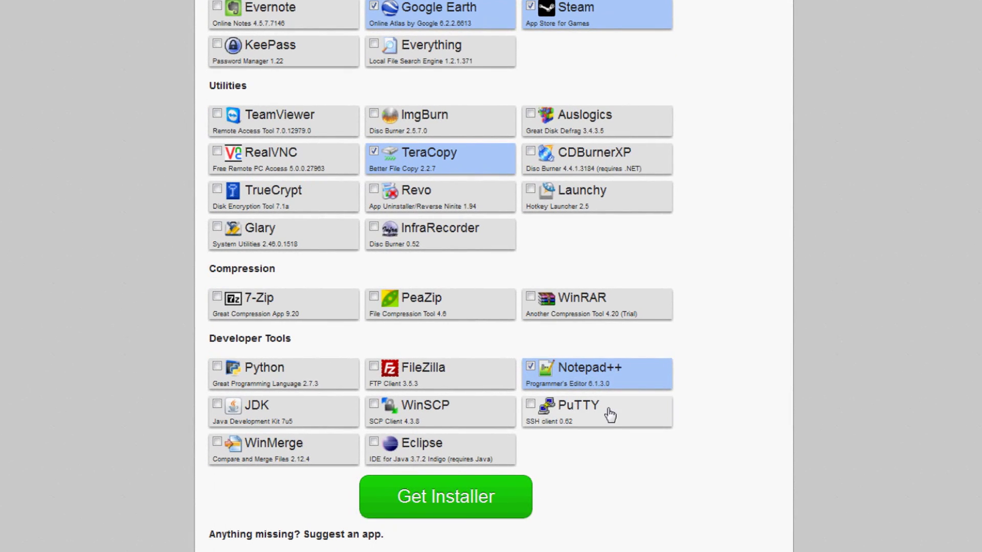
left_click(611, 414)
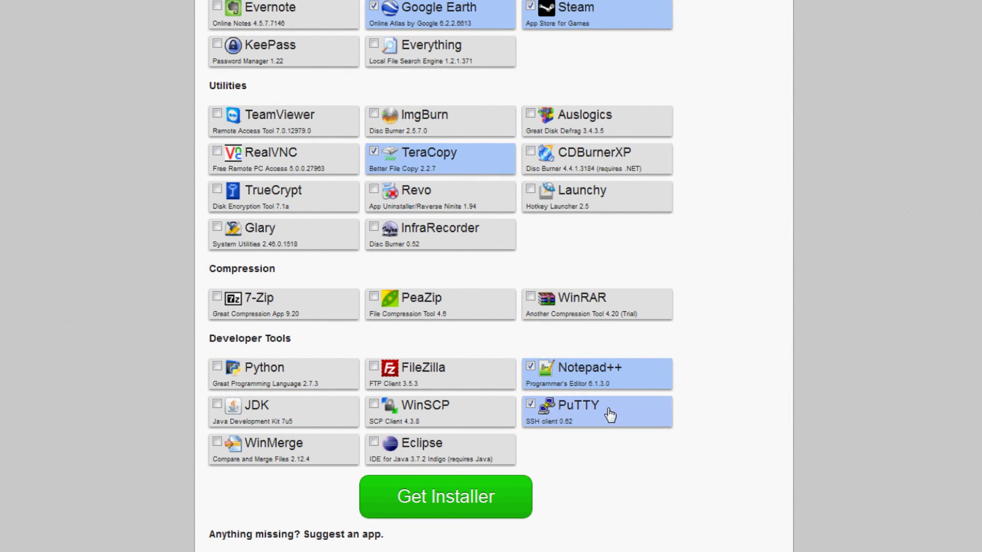
left_click(478, 416)
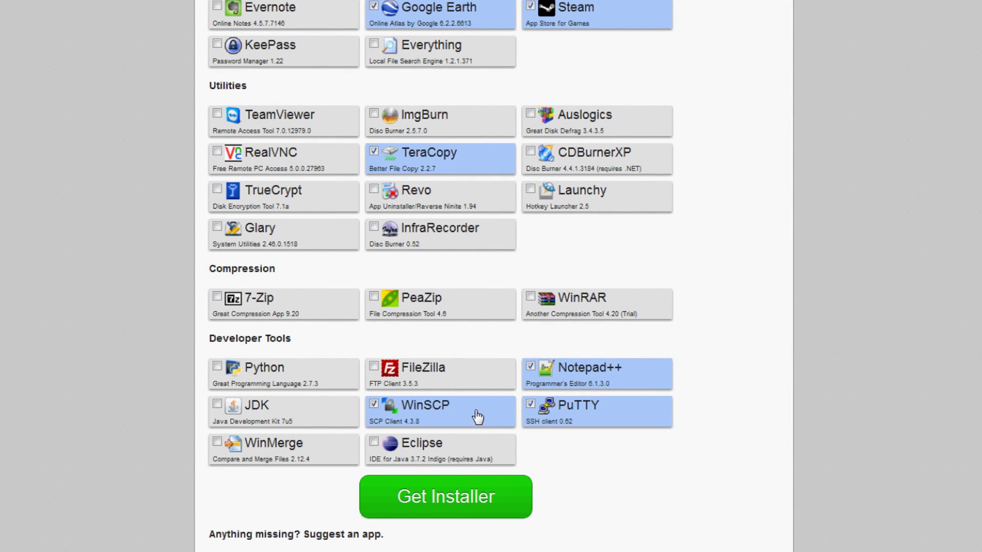
left_click(467, 498)
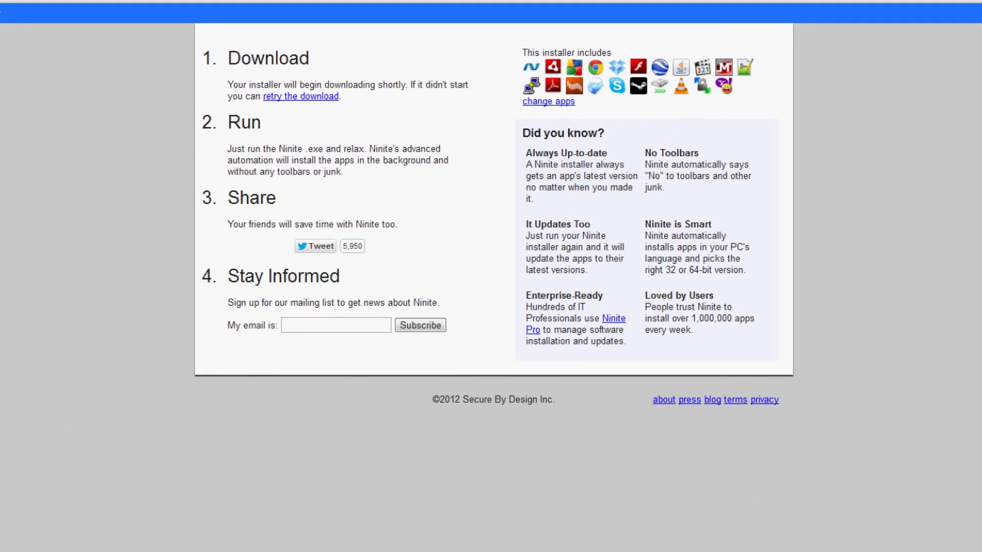